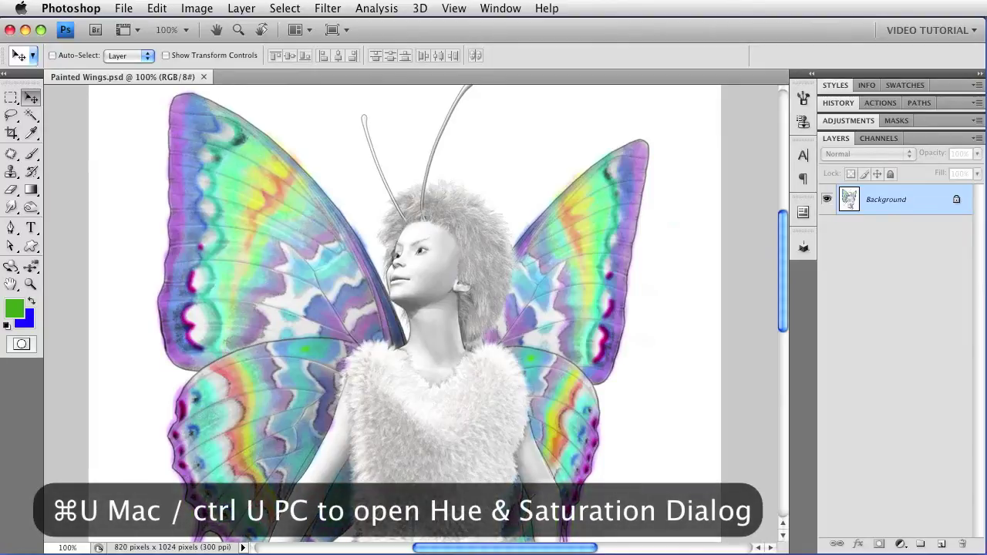
Open Hue/Saturation, test the Hue, Saturation and Lightness sliders, then colorize green (Hue 128, Saturation 25).
{"action": "key", "text": "super+u"}
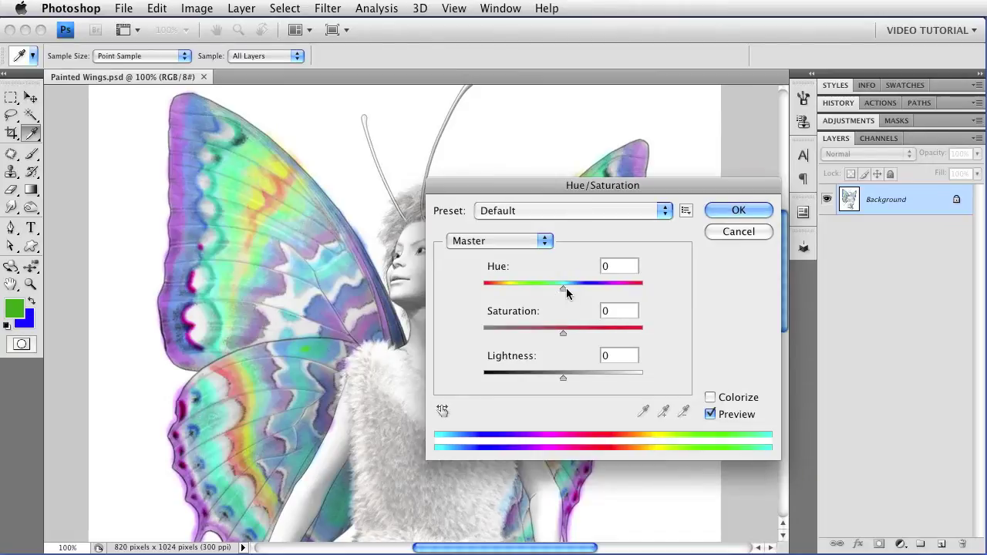
{"action": "mouse_move", "coordinate": [557, 287]}
{"action": "left_mouse_down"}
{"action": "mouse_move", "coordinate": [490, 286]}
{"action": "mouse_move", "coordinate": [616, 293]}
{"action": "mouse_move", "coordinate": [556, 290]}
{"action": "left_mouse_up"}
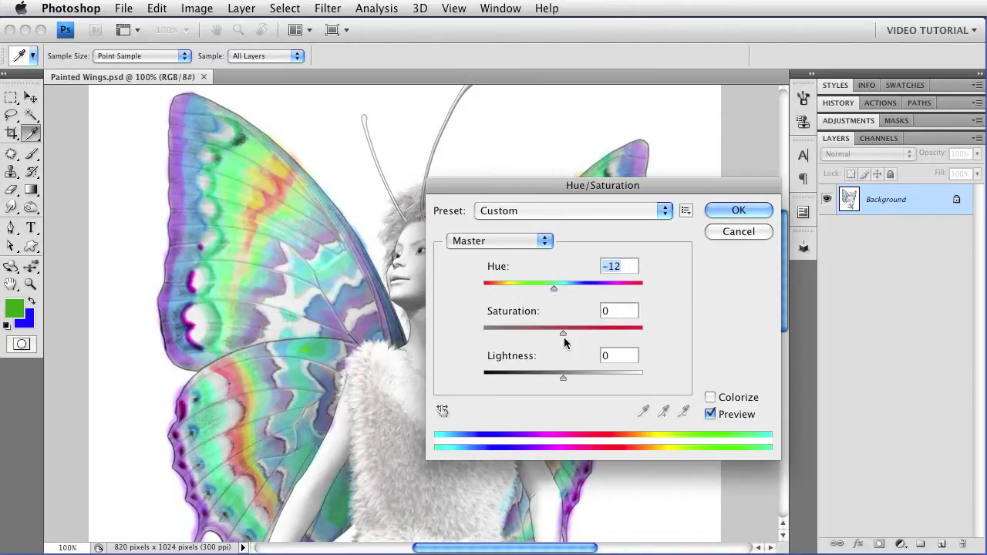
{"action": "key", "text": "super+z"}
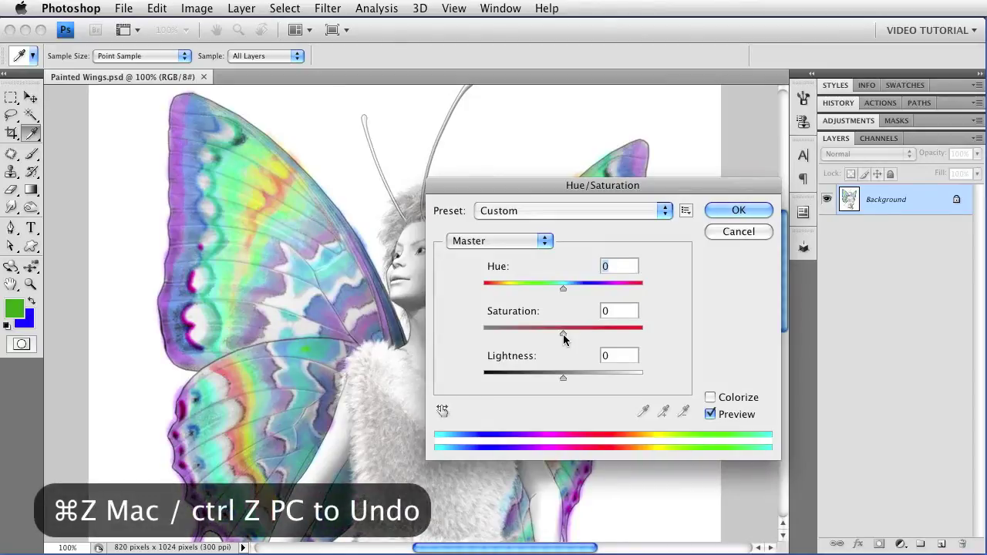
{"action": "mouse_move", "coordinate": [564, 337]}
{"action": "left_mouse_down"}
{"action": "mouse_move", "coordinate": [626, 335]}
{"action": "mouse_move", "coordinate": [509, 338]}
{"action": "mouse_move", "coordinate": [563, 335]}
{"action": "left_mouse_up"}
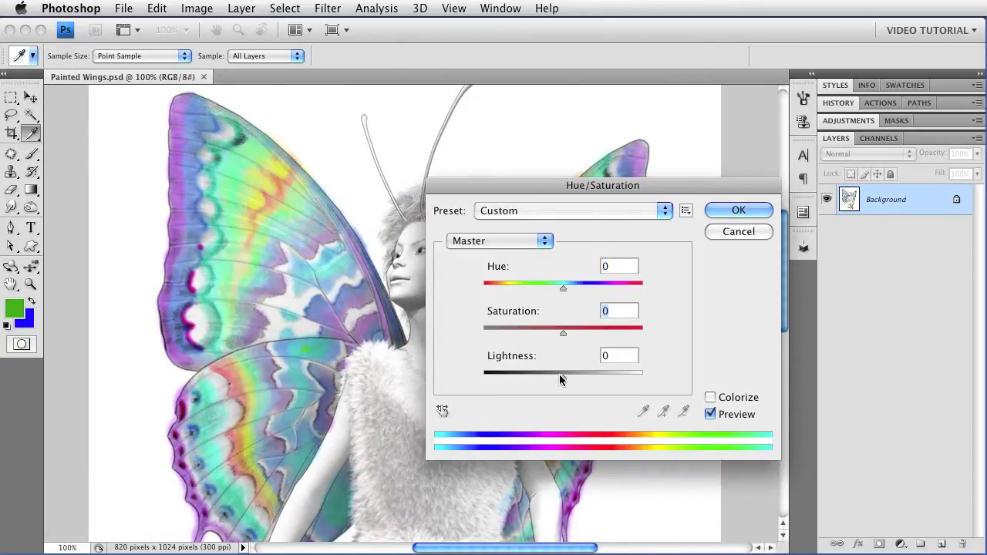
{"action": "mouse_move", "coordinate": [561, 378]}
{"action": "left_mouse_down"}
{"action": "mouse_move", "coordinate": [623, 379]}
{"action": "mouse_move", "coordinate": [532, 384]}
{"action": "mouse_move", "coordinate": [563, 378]}
{"action": "left_mouse_up"}
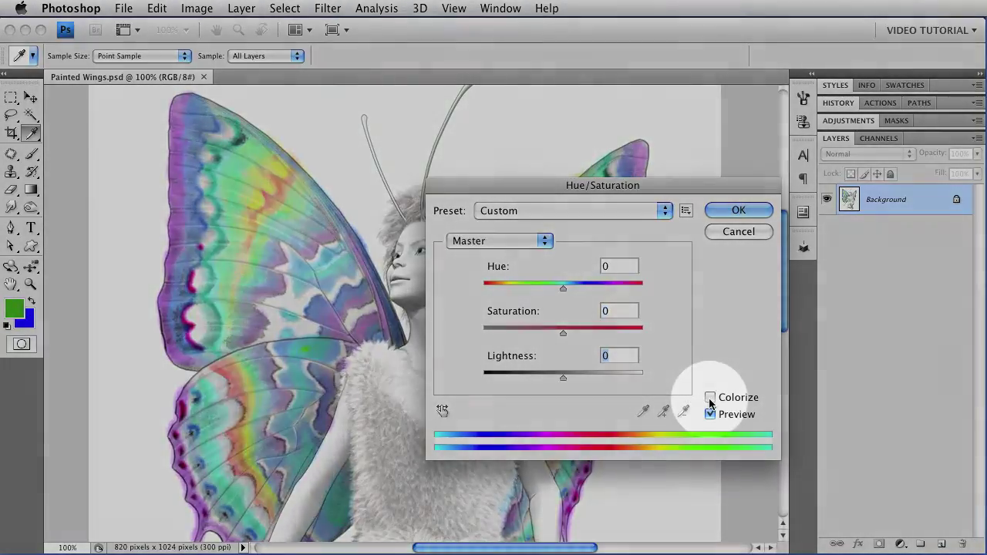
{"action": "left_click", "coordinate": [710, 397]}
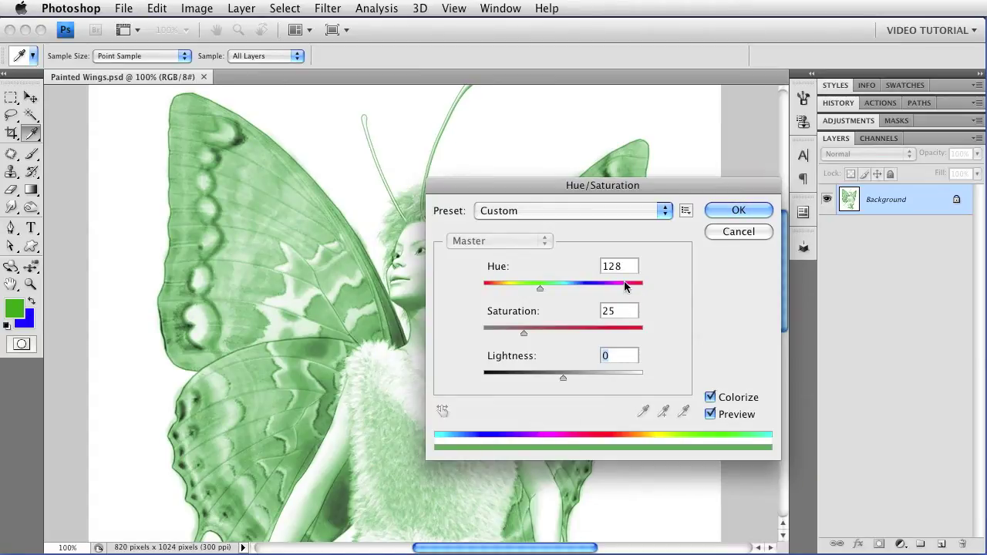
{"action": "left_click", "coordinate": [609, 213]}
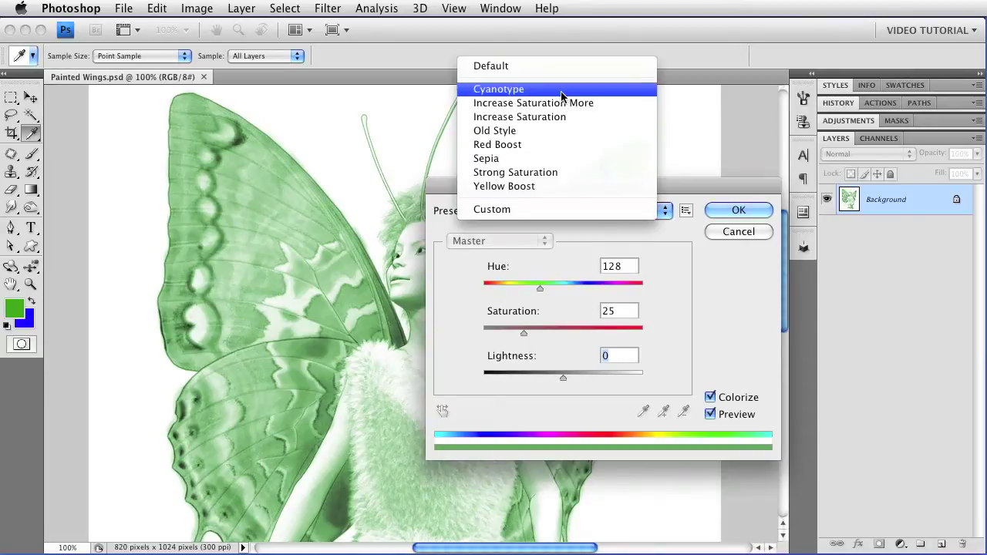
Try the Cyanotype, Sepia and Increase Saturation More presets on the image.
{"action": "left_click", "coordinate": [564, 90]}
{"action": "left_click", "coordinate": [574, 218]}
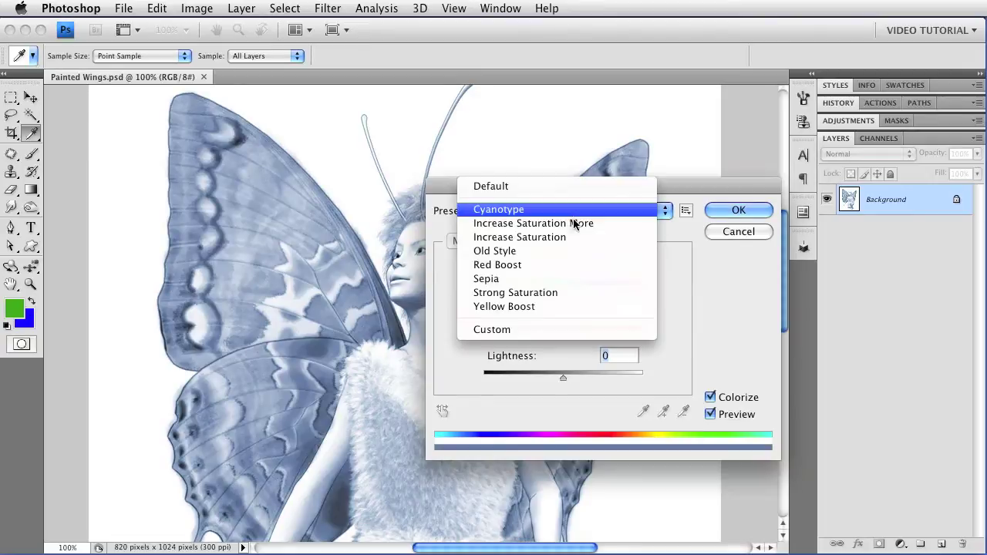
{"action": "left_click", "coordinate": [584, 280]}
{"action": "left_click", "coordinate": [581, 216]}
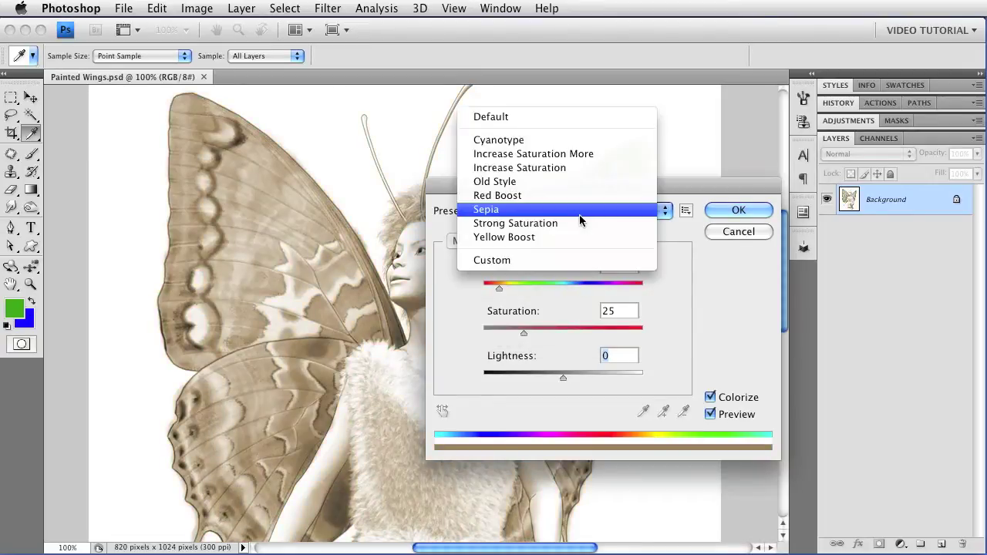
{"action": "left_click", "coordinate": [563, 158]}
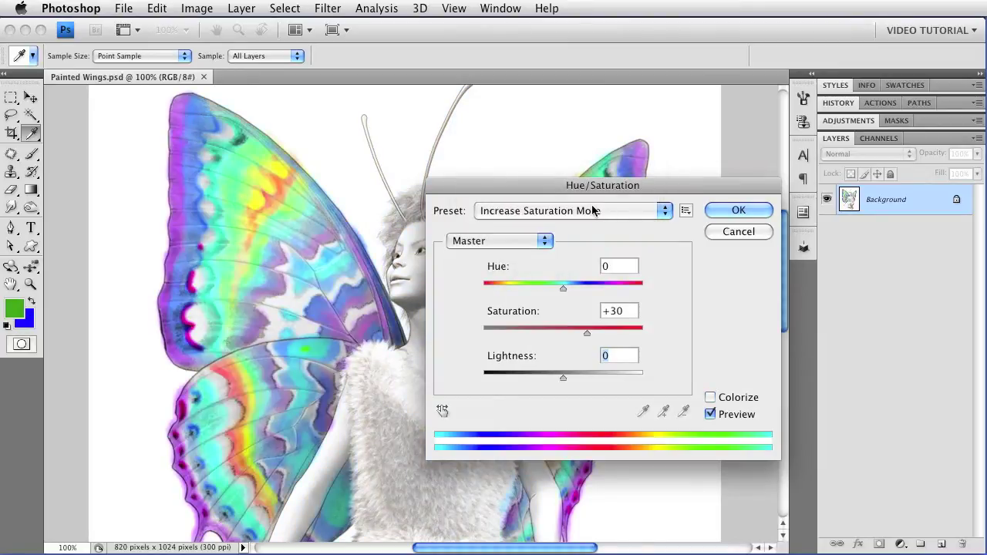
Switch the preset back to Default, glancing at the preset save/load options without using them.
{"action": "left_click", "coordinate": [605, 212]}
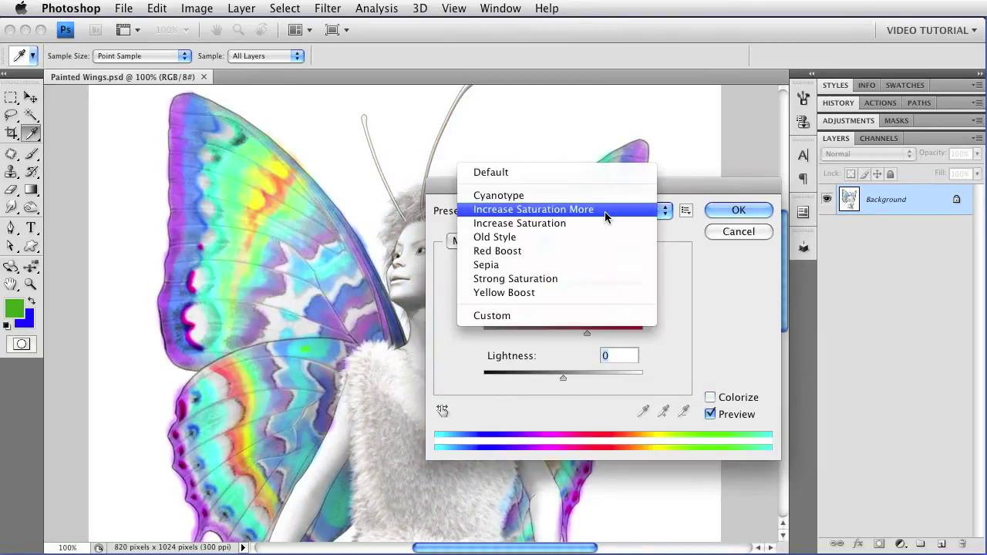
{"action": "left_click", "coordinate": [599, 173]}
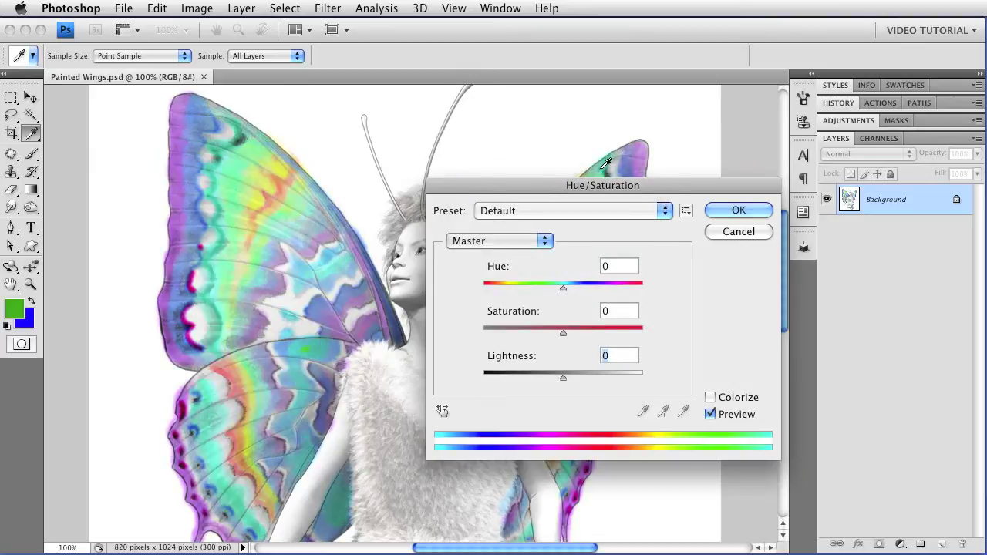
{"action": "left_click", "coordinate": [685, 213]}
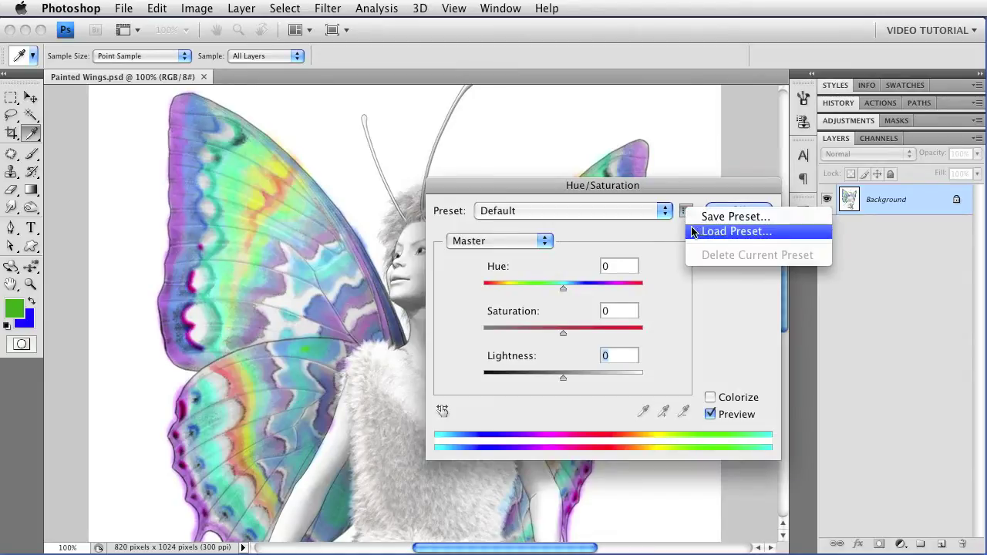
{"action": "left_click", "coordinate": [653, 225]}
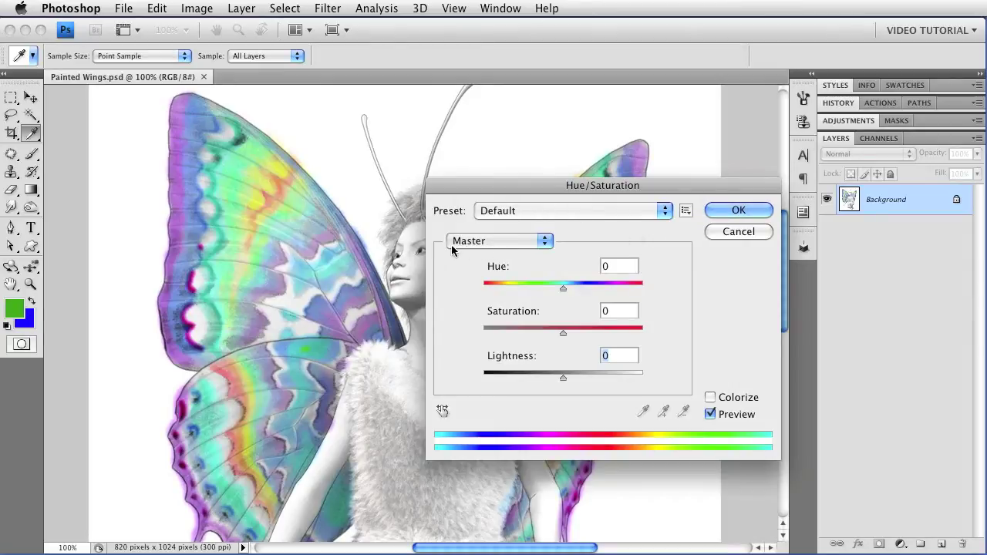
Edit only Reds at Hue -147, Saturation +69, Lightness -30, then sample a wing colour to target Cyans.
{"action": "left_click", "coordinate": [494, 251]}
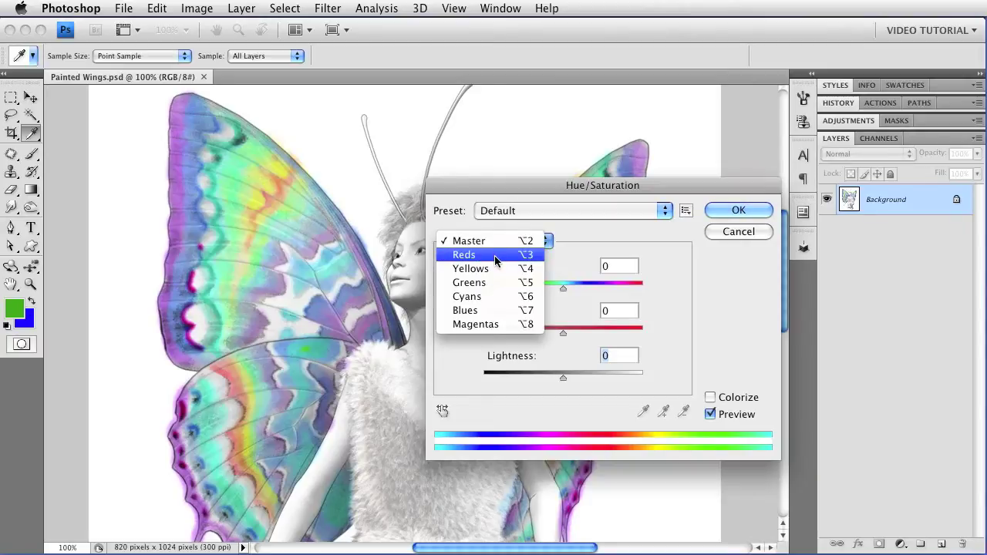
{"action": "left_click", "coordinate": [495, 255]}
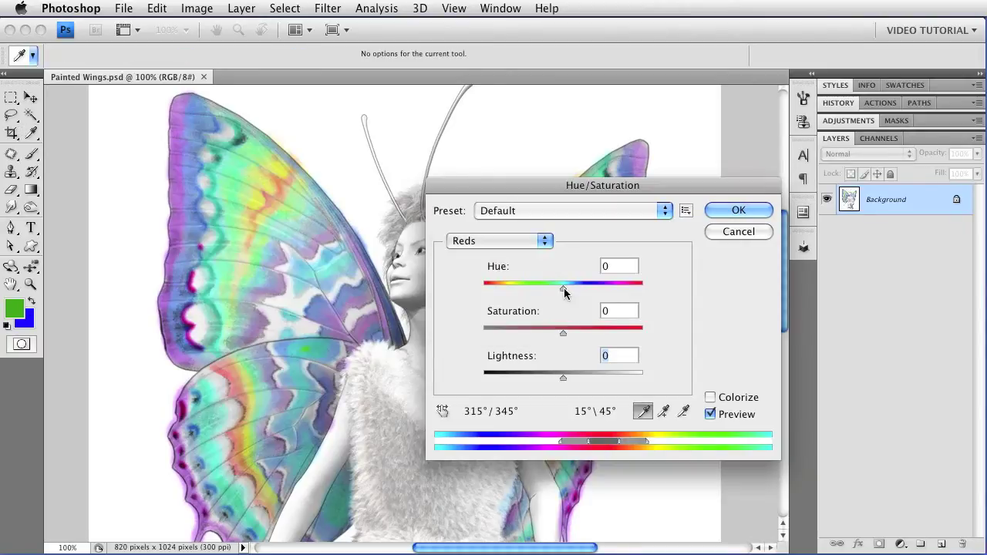
{"action": "left_click_drag", "start_coordinate": [564, 292], "coordinate": [494, 306]}
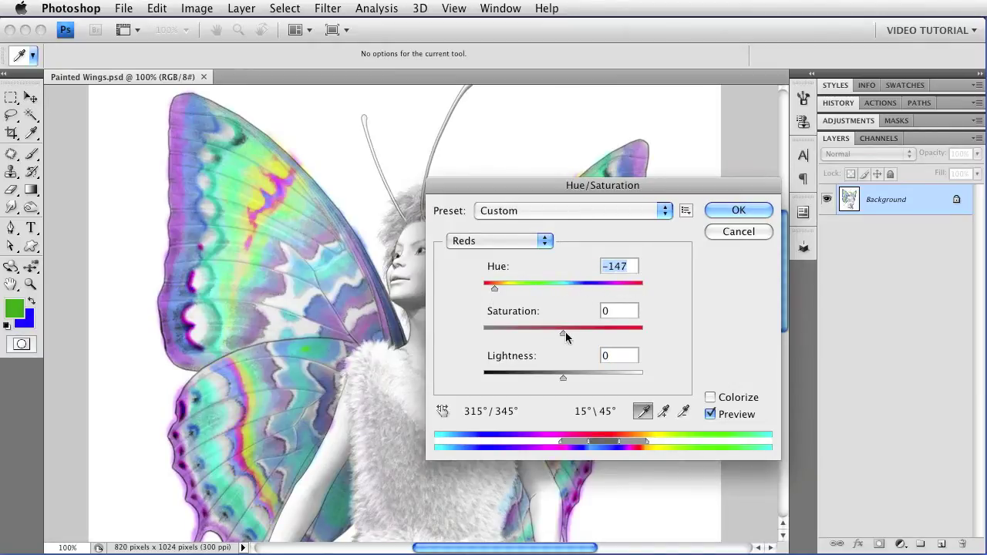
{"action": "left_click_drag", "start_coordinate": [564, 334], "coordinate": [617, 333]}
{"action": "left_click_drag", "start_coordinate": [562, 380], "coordinate": [539, 380]}
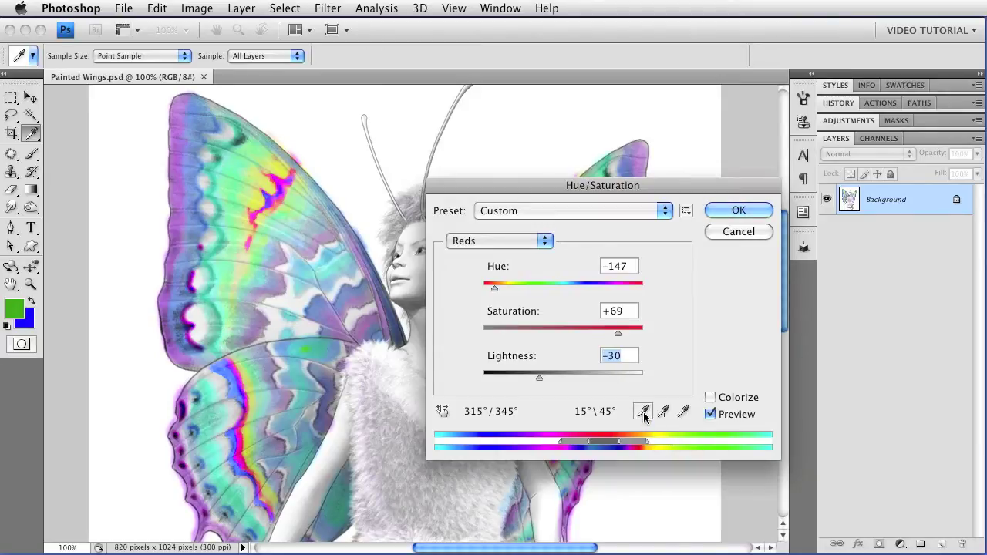
{"action": "left_click", "coordinate": [264, 257]}
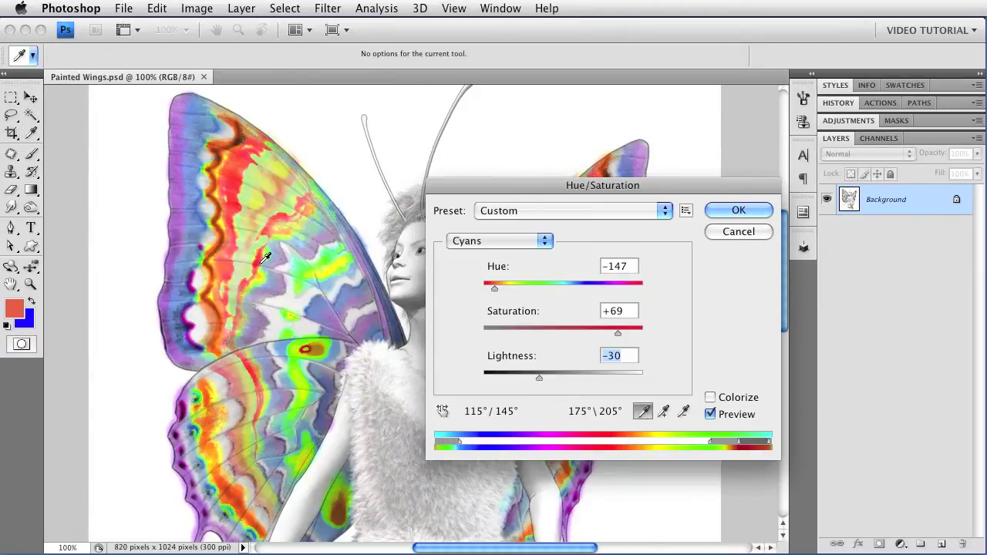
Sample wing spots for Magentas and then Reds, and add more wing colours to the range.
{"action": "left_click", "coordinate": [336, 323]}
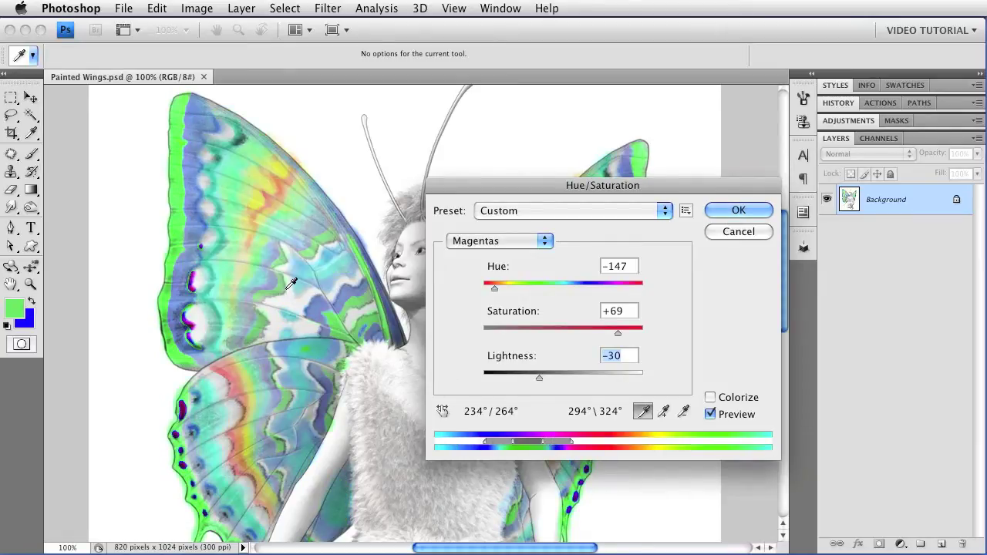
{"action": "left_click", "coordinate": [271, 194]}
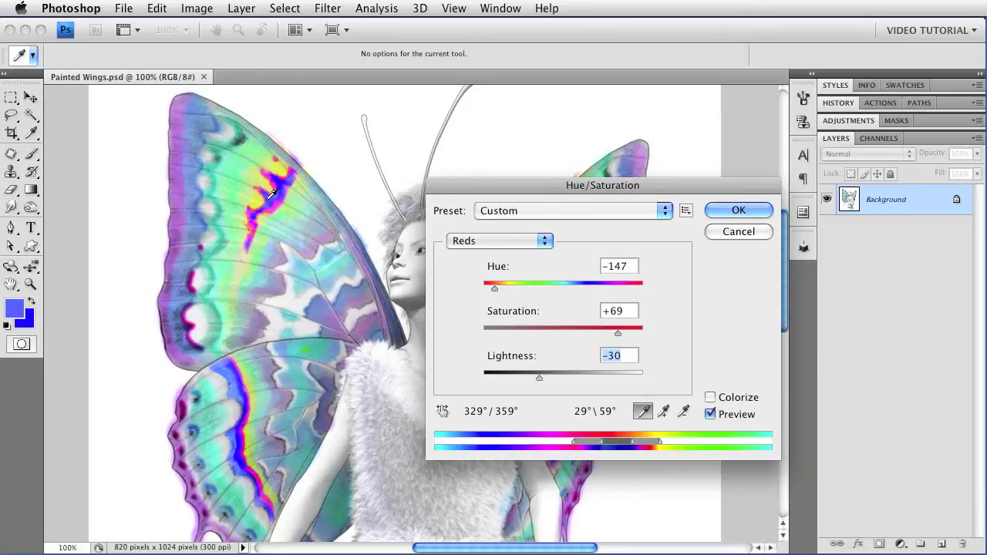
{"action": "left_click", "coordinate": [666, 412]}
{"action": "left_click", "coordinate": [262, 197]}
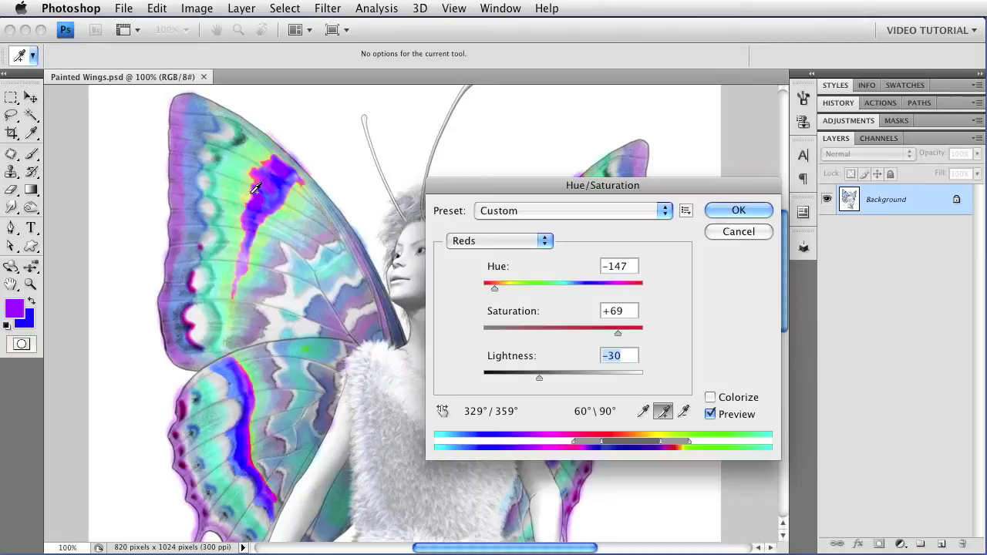
{"action": "left_click", "coordinate": [250, 186]}
{"action": "left_click", "coordinate": [234, 181]}
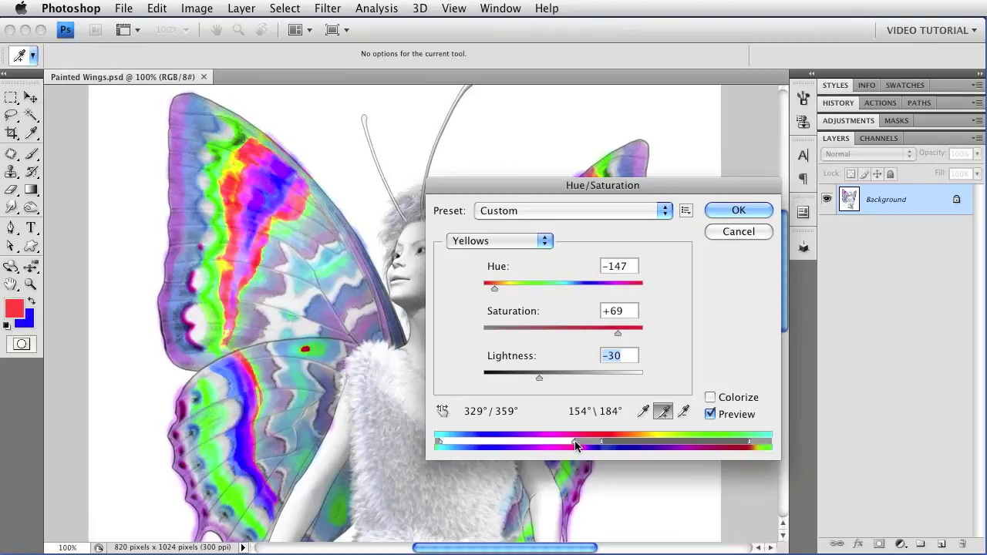
Subtract wing colours from the range and resample to a narrow Reds range at 44°\74°.
{"action": "left_click", "coordinate": [680, 413]}
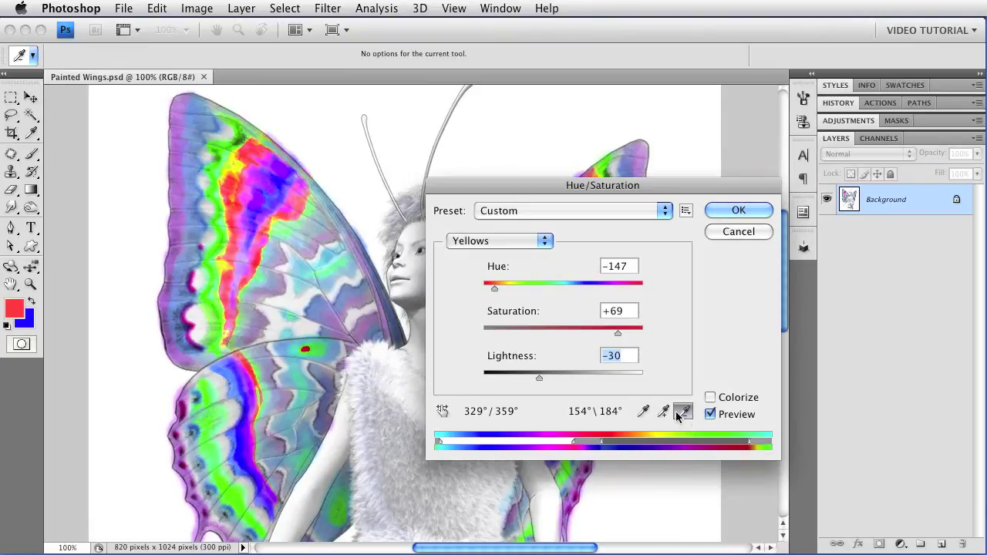
{"action": "left_click", "coordinate": [230, 176]}
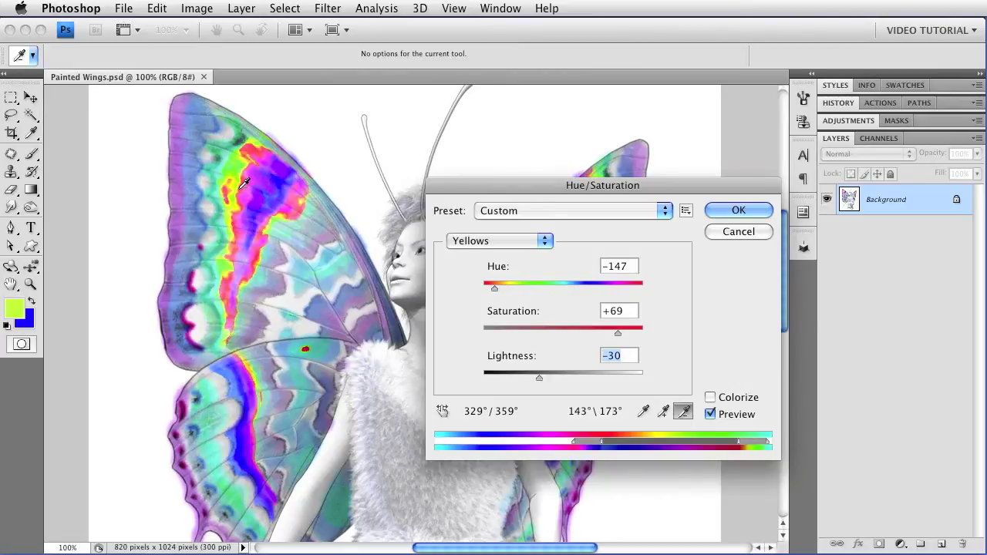
{"action": "left_click", "coordinate": [244, 183]}
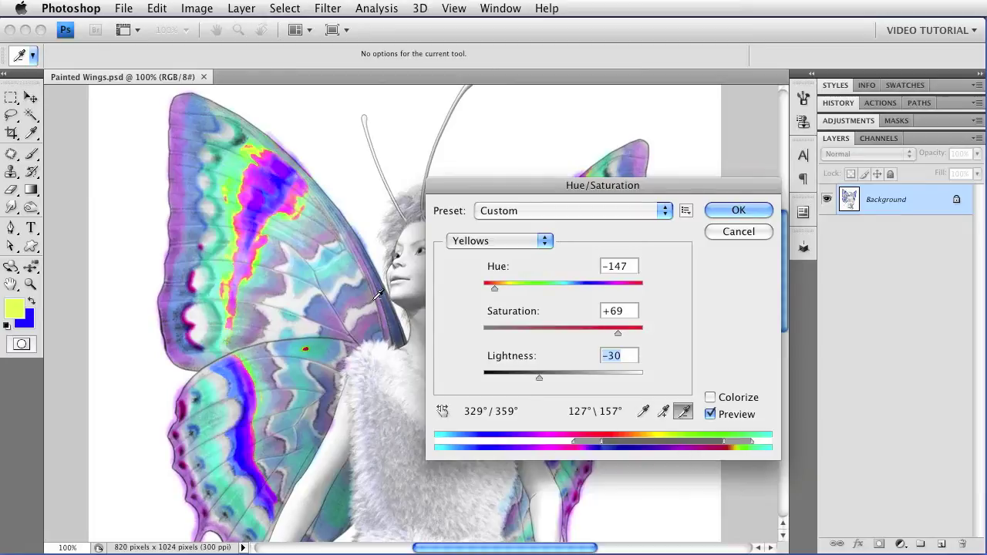
{"action": "left_click", "coordinate": [260, 179]}
{"action": "left_click", "coordinate": [264, 181]}
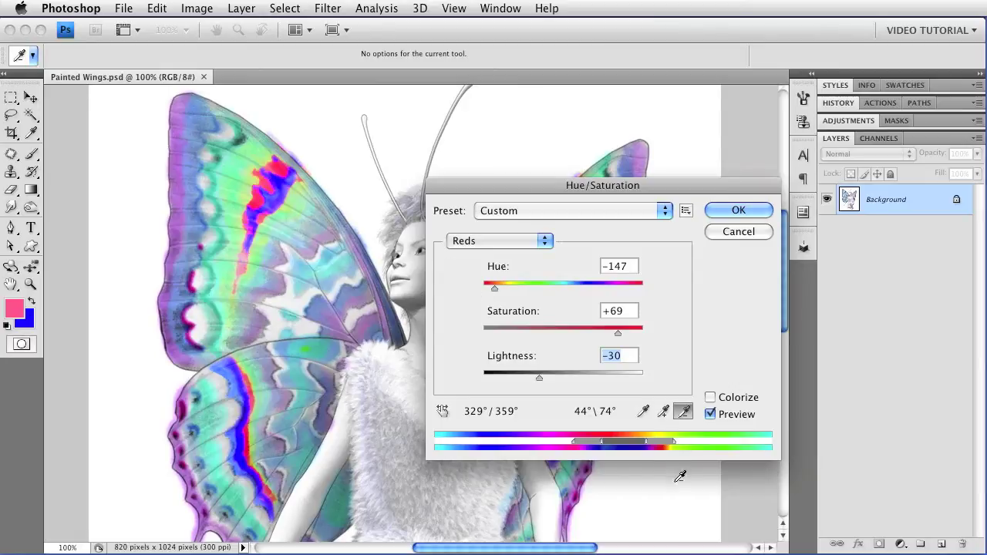
Slide the targeted hue range along the colour bar toward magentas, then toward greens.
{"action": "left_click_drag", "start_coordinate": [631, 442], "coordinate": [429, 447]}
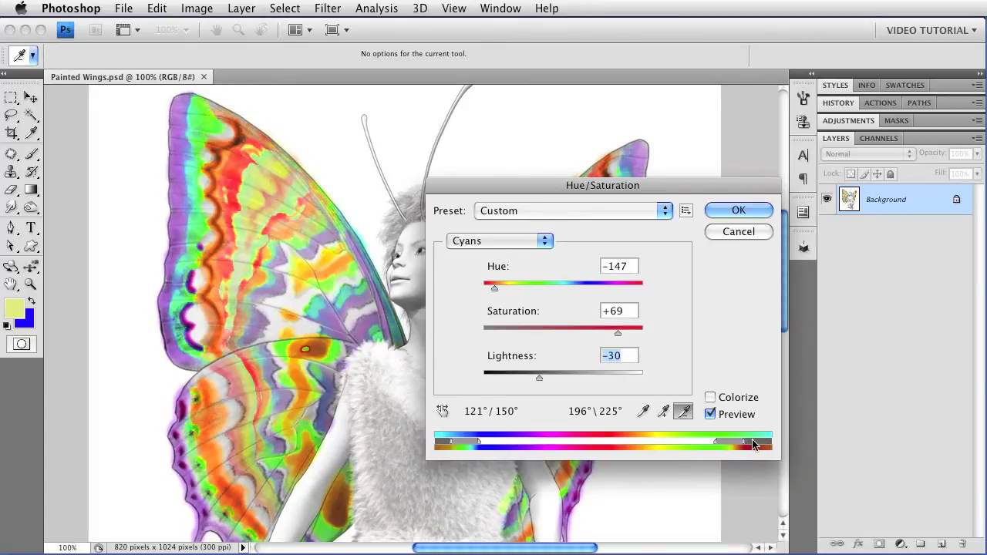
{"action": "left_click_drag", "start_coordinate": [756, 443], "coordinate": [615, 452]}
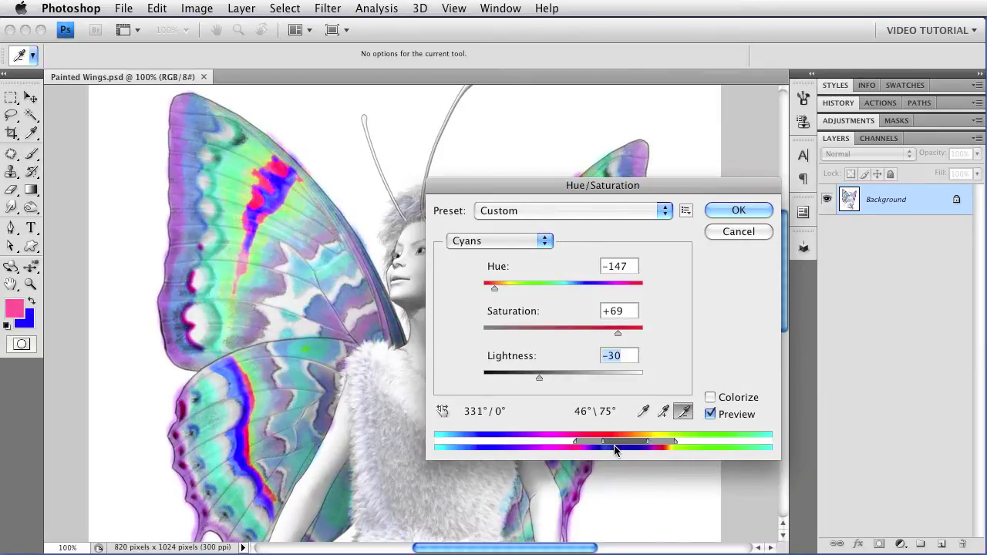
{"action": "mouse_move", "coordinate": [614, 451]}
{"action": "left_mouse_down"}
{"action": "mouse_move", "coordinate": [638, 451]}
{"action": "mouse_move", "coordinate": [617, 448]}
{"action": "left_mouse_up"}
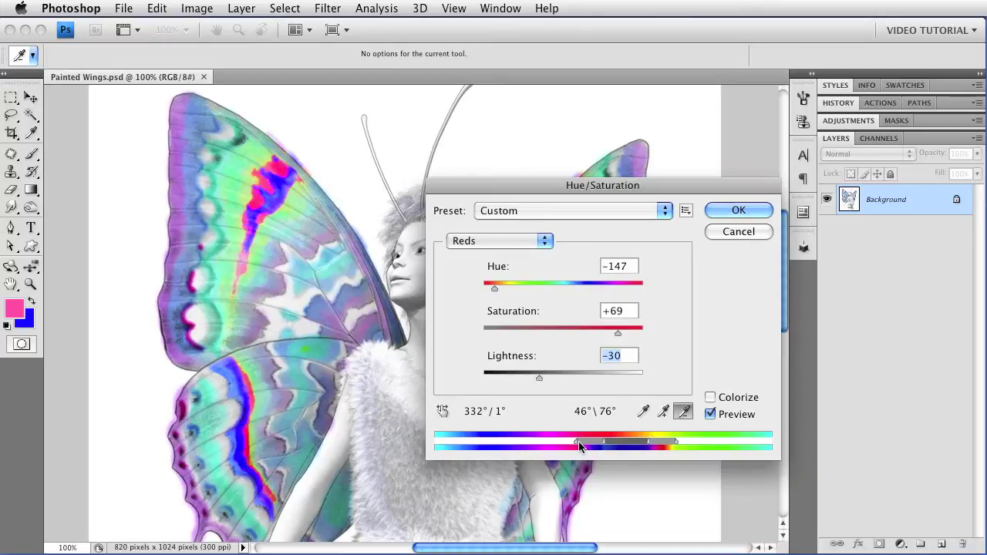
Tighten the range's falloffs and shift it toward orange-yellow, ending at 18°/32° 51°\68°.
{"action": "left_click_drag", "start_coordinate": [577, 445], "coordinate": [606, 446]}
{"action": "mouse_move", "coordinate": [676, 446]}
{"action": "left_mouse_down"}
{"action": "mouse_move", "coordinate": [624, 446]}
{"action": "mouse_move", "coordinate": [661, 446]}
{"action": "left_mouse_up"}
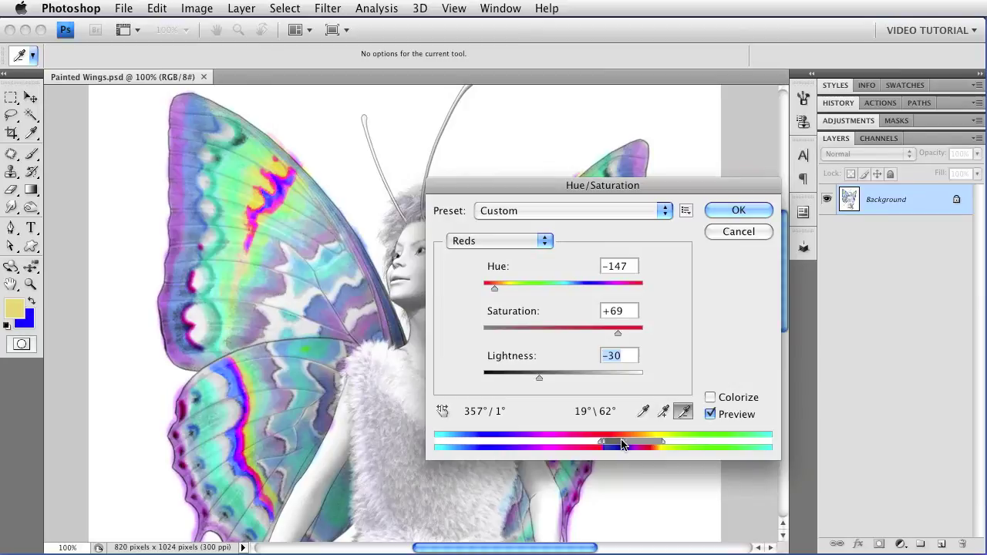
{"action": "mouse_move", "coordinate": [622, 446]}
{"action": "left_mouse_down"}
{"action": "mouse_move", "coordinate": [724, 449]}
{"action": "mouse_move", "coordinate": [615, 447]}
{"action": "mouse_move", "coordinate": [634, 447]}
{"action": "left_mouse_up"}
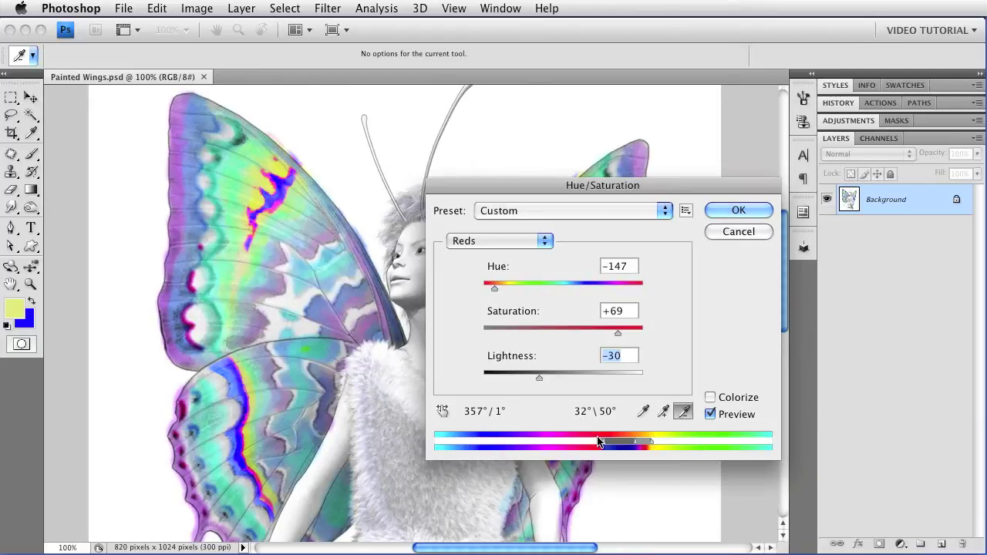
{"action": "left_click_drag", "start_coordinate": [605, 442], "coordinate": [617, 443]}
{"action": "left_click_drag", "start_coordinate": [600, 445], "coordinate": [607, 445]}
{"action": "left_click_drag", "start_coordinate": [622, 447], "coordinate": [639, 443]}
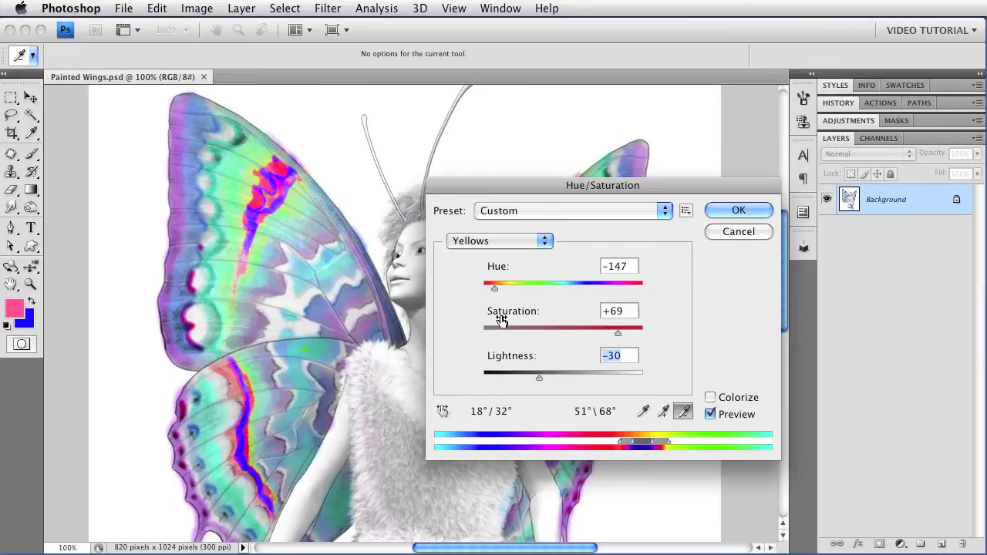
Edit Yellows 2, adjust its range to 49°/60° 88°\105°, and set Hue -58, Saturation +62, Lightness +66.
{"action": "left_click", "coordinate": [497, 242]}
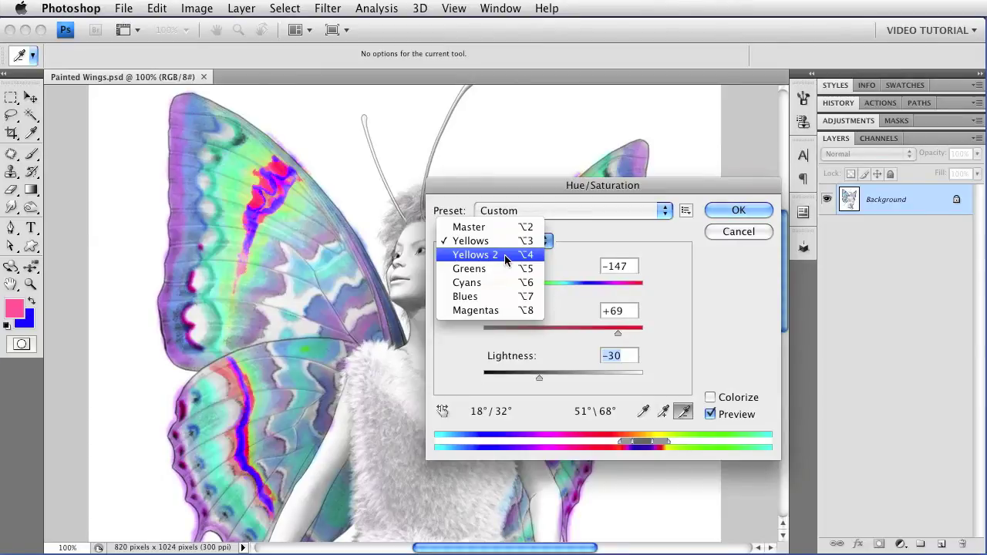
{"action": "left_click", "coordinate": [504, 255]}
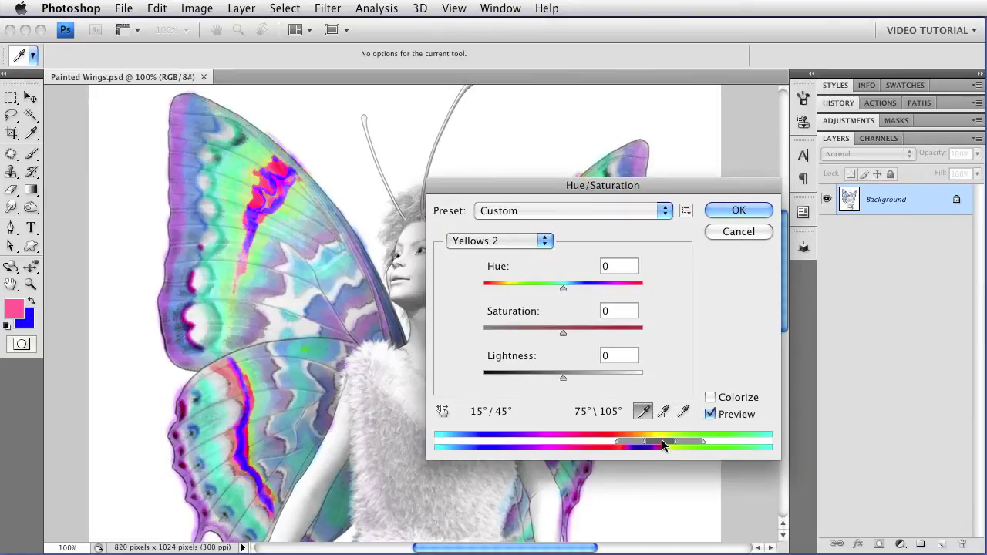
{"action": "mouse_move", "coordinate": [648, 446]}
{"action": "left_mouse_down"}
{"action": "mouse_move", "coordinate": [657, 446]}
{"action": "mouse_move", "coordinate": [638, 446]}
{"action": "mouse_move", "coordinate": [657, 445]}
{"action": "left_mouse_up"}
{"action": "left_click_drag", "start_coordinate": [565, 289], "coordinate": [521, 291]}
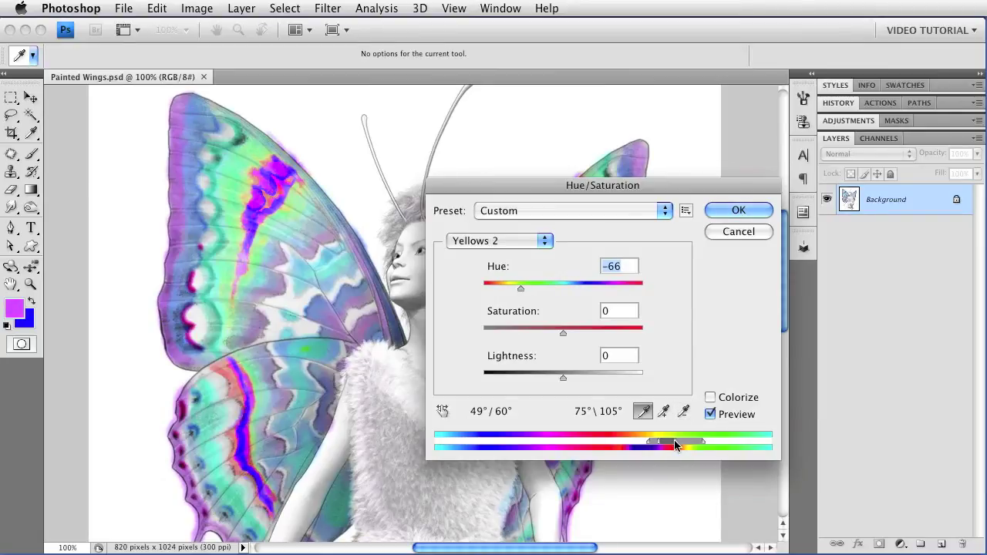
{"action": "left_click_drag", "start_coordinate": [673, 444], "coordinate": [685, 444]}
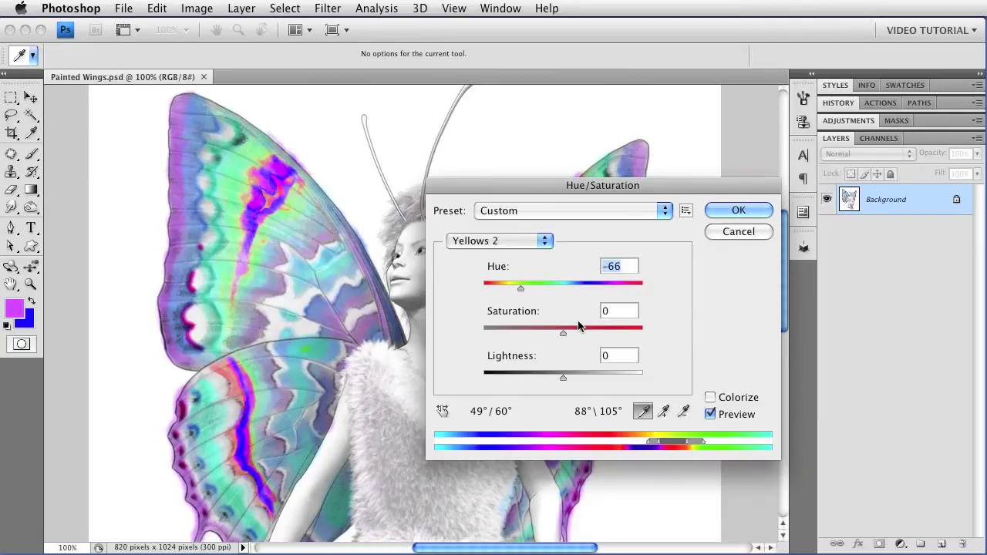
{"action": "left_click_drag", "start_coordinate": [563, 331], "coordinate": [612, 331]}
{"action": "left_click_drag", "start_coordinate": [566, 376], "coordinate": [615, 377]}
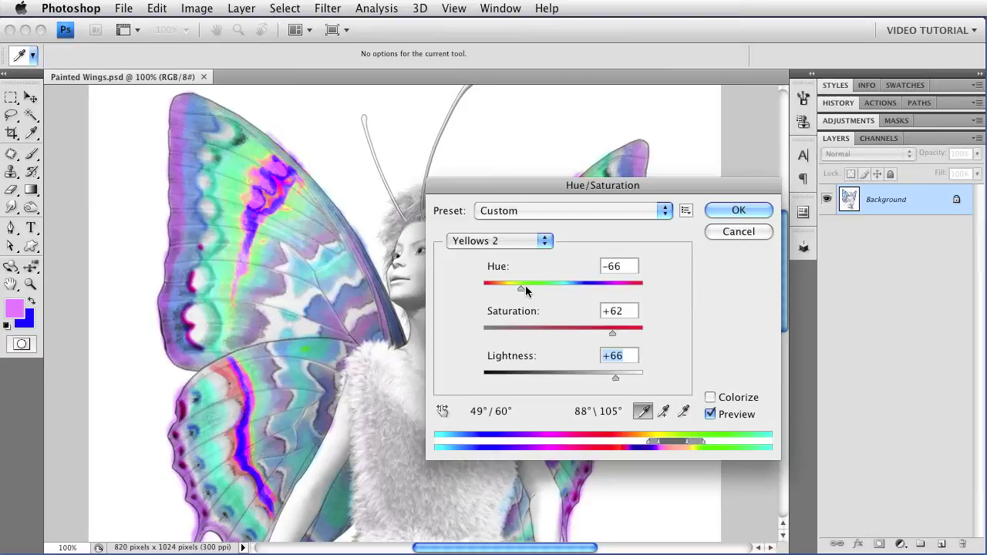
{"action": "mouse_move", "coordinate": [523, 288]}
{"action": "left_mouse_down"}
{"action": "mouse_move", "coordinate": [547, 288]}
{"action": "mouse_move", "coordinate": [522, 289]}
{"action": "left_mouse_up"}
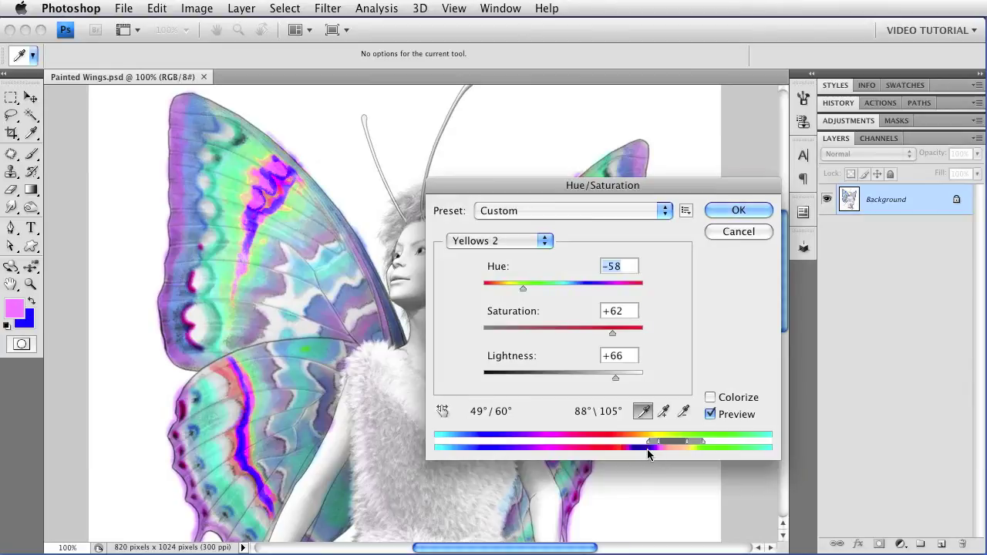
Shift the Blues range hue to +118.
{"action": "left_click", "coordinate": [490, 242]}
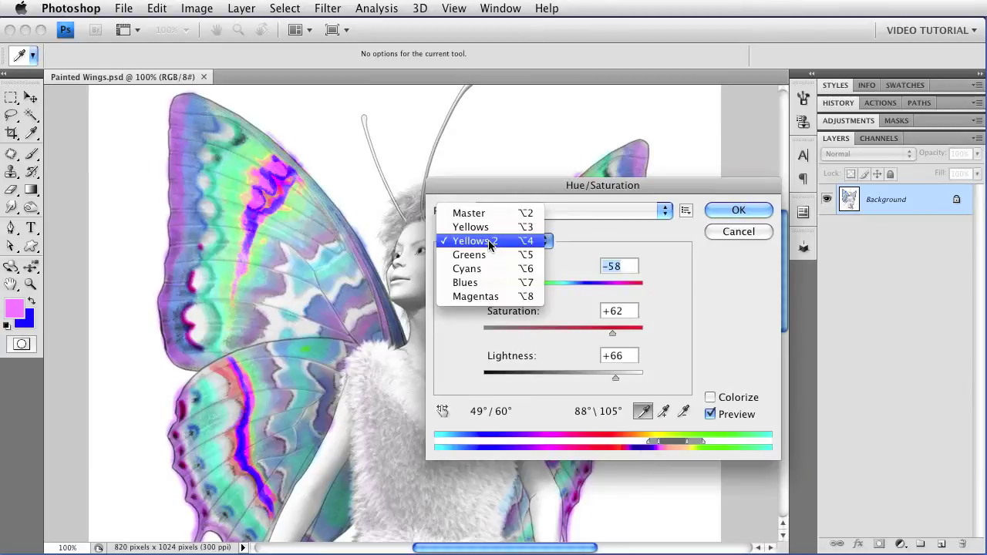
{"action": "left_click", "coordinate": [489, 283]}
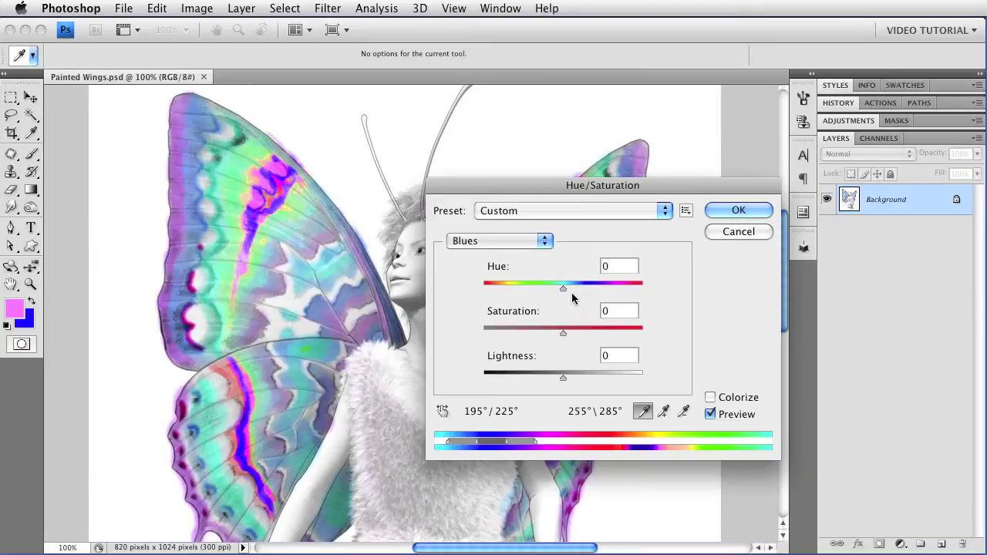
{"action": "left_click_drag", "start_coordinate": [568, 287], "coordinate": [622, 291]}
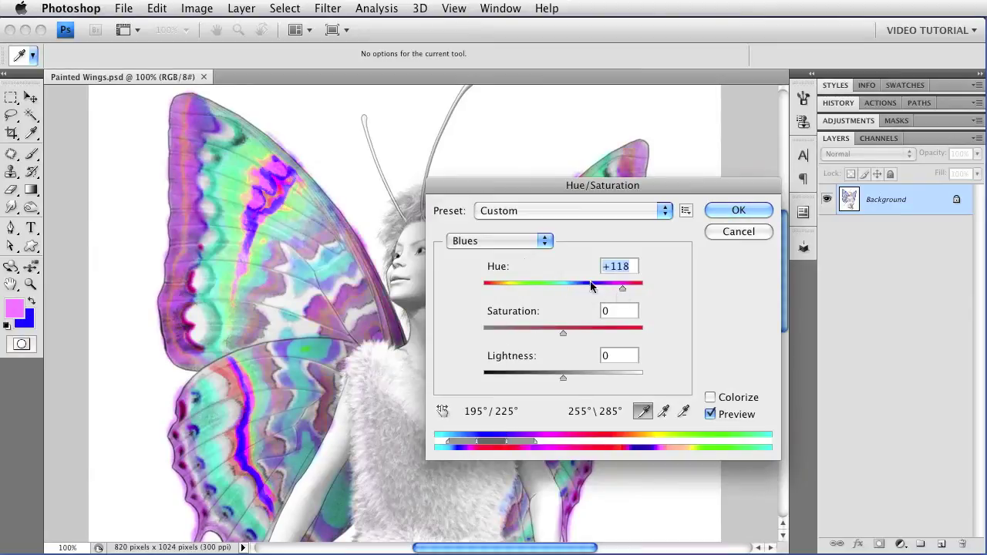
Set the Cyans range to Hue +82 and Saturation +47.
{"action": "left_click", "coordinate": [497, 246]}
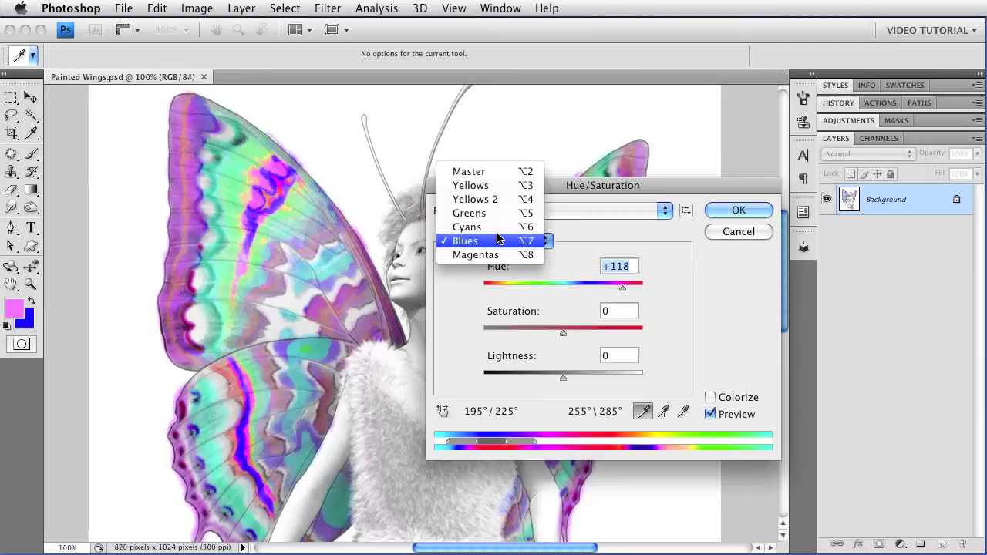
{"action": "left_click", "coordinate": [497, 227]}
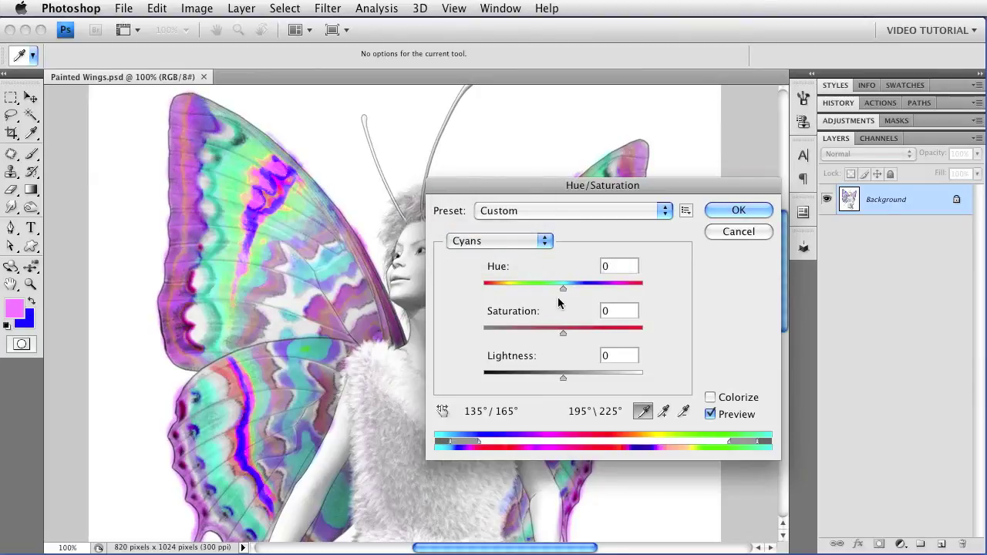
{"action": "left_click_drag", "start_coordinate": [563, 288], "coordinate": [611, 294]}
{"action": "left_click_drag", "start_coordinate": [564, 333], "coordinate": [600, 332]}
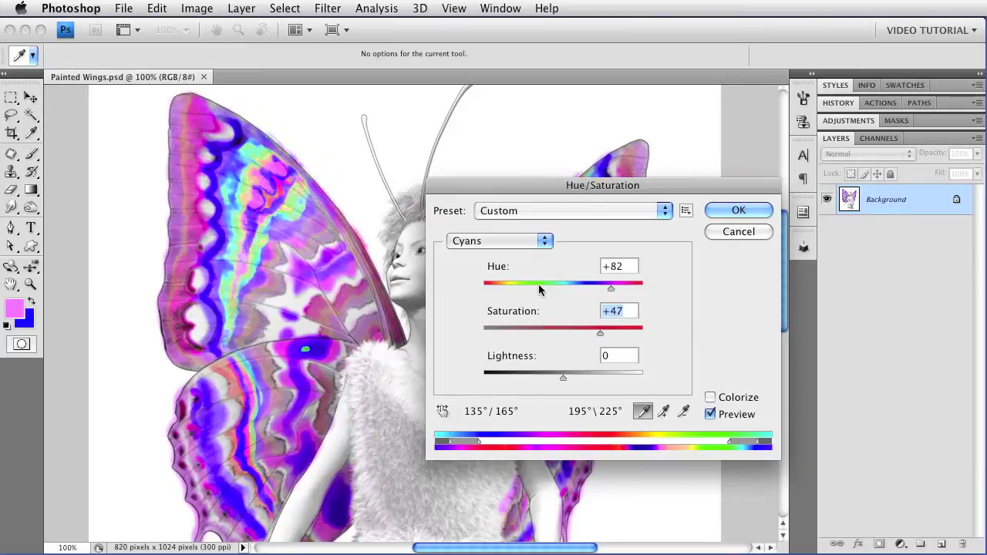
Set the Master hue to -61 for the whole image.
{"action": "left_click", "coordinate": [509, 242]}
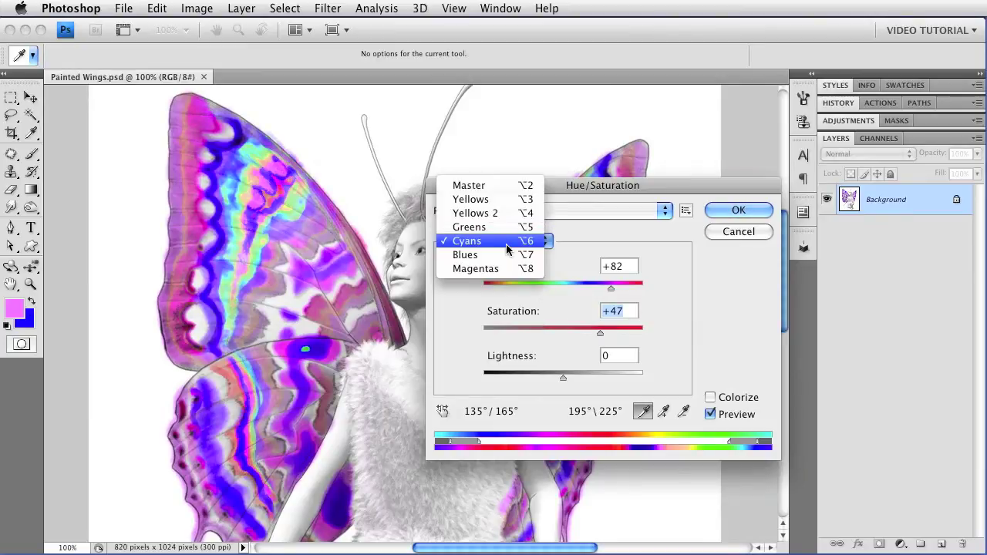
{"action": "left_click", "coordinate": [508, 185]}
{"action": "left_click_drag", "start_coordinate": [564, 288], "coordinate": [522, 291]}
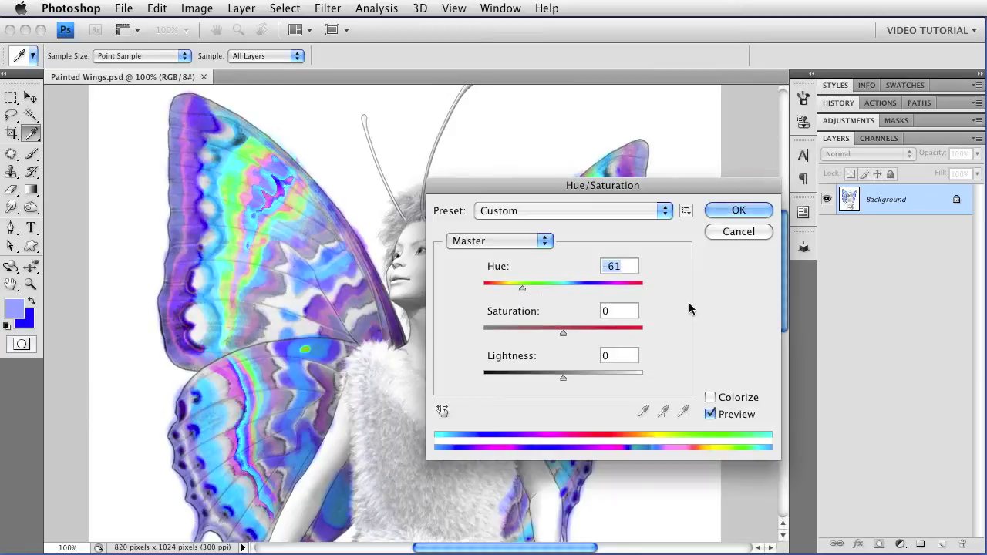
Hold Alt to turn Cancel into Reset and restore every Hue/Saturation value to 0.
{"action": "key", "text": "alt"}
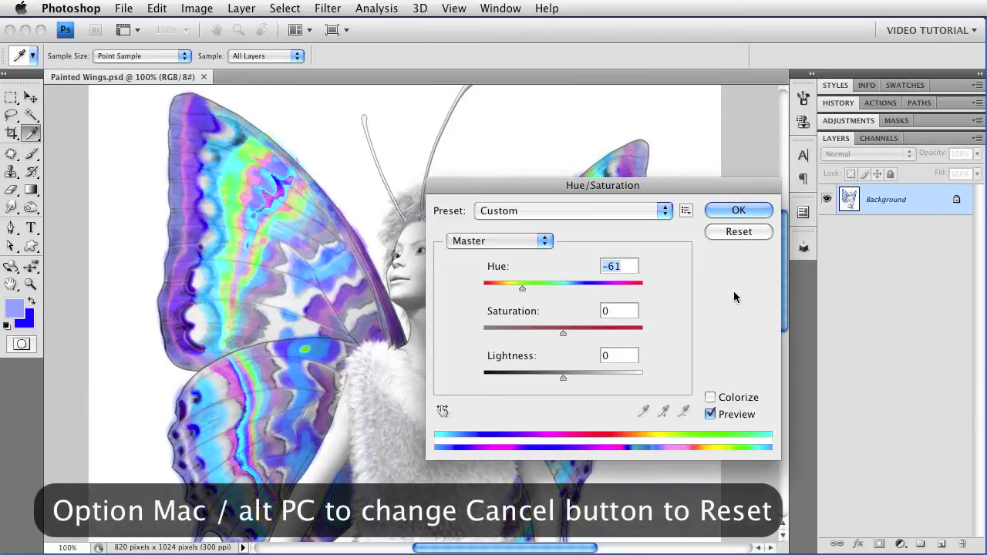
{"action": "key", "text": "alt"}
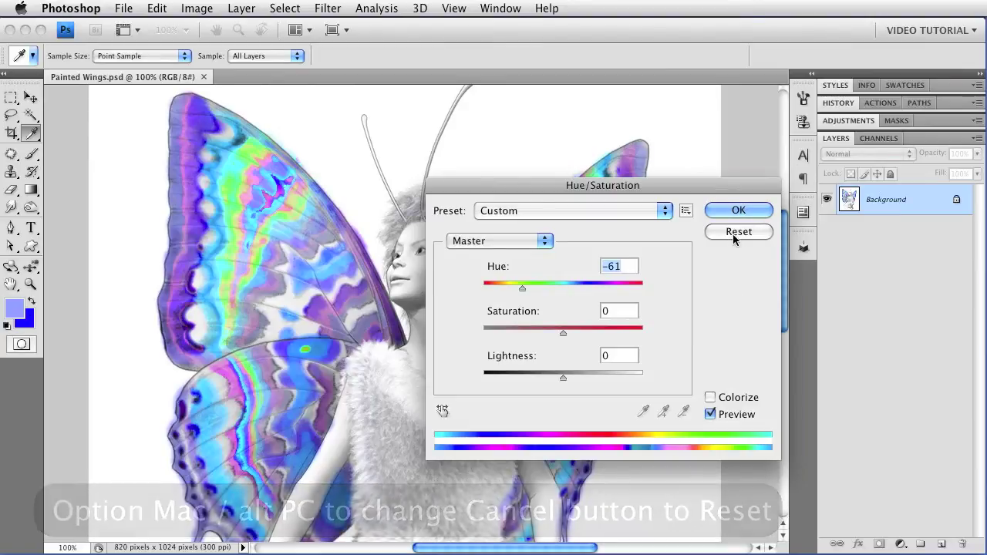
{"action": "left_click", "coordinate": [733, 232]}
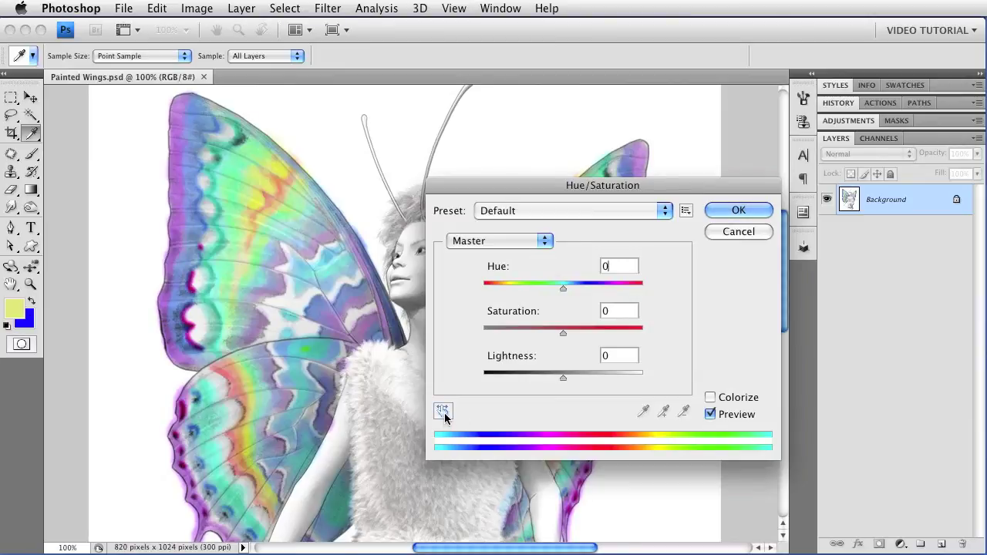
With the targeted adjustment tool, try a saturation drag on the wing, undo, then Cmd-drag Cyans hue to +124.
{"action": "left_click", "coordinate": [444, 412]}
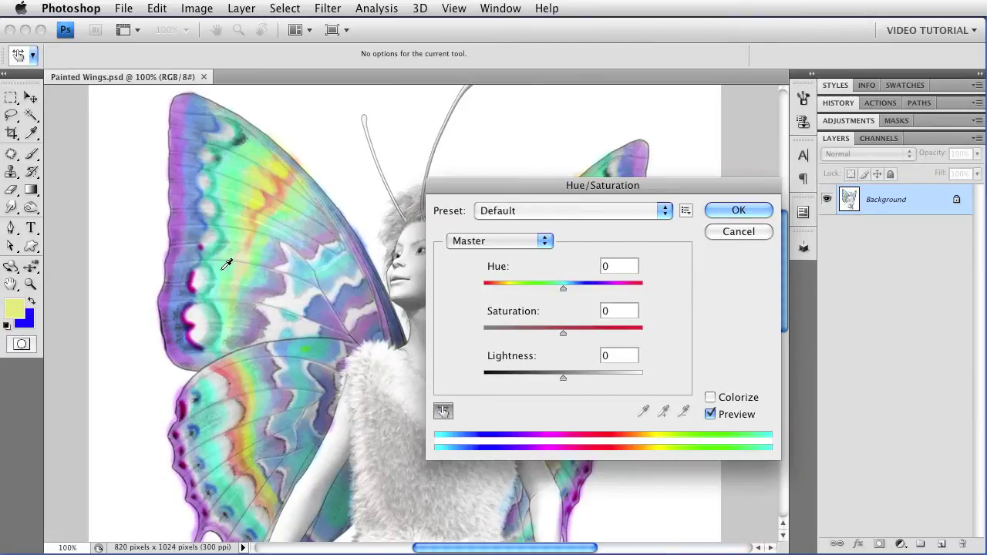
{"action": "mouse_move", "coordinate": [221, 278]}
{"action": "left_mouse_down"}
{"action": "mouse_move", "coordinate": [379, 280]}
{"action": "mouse_move", "coordinate": [137, 282]}
{"action": "mouse_move", "coordinate": [236, 280]}
{"action": "left_mouse_up"}
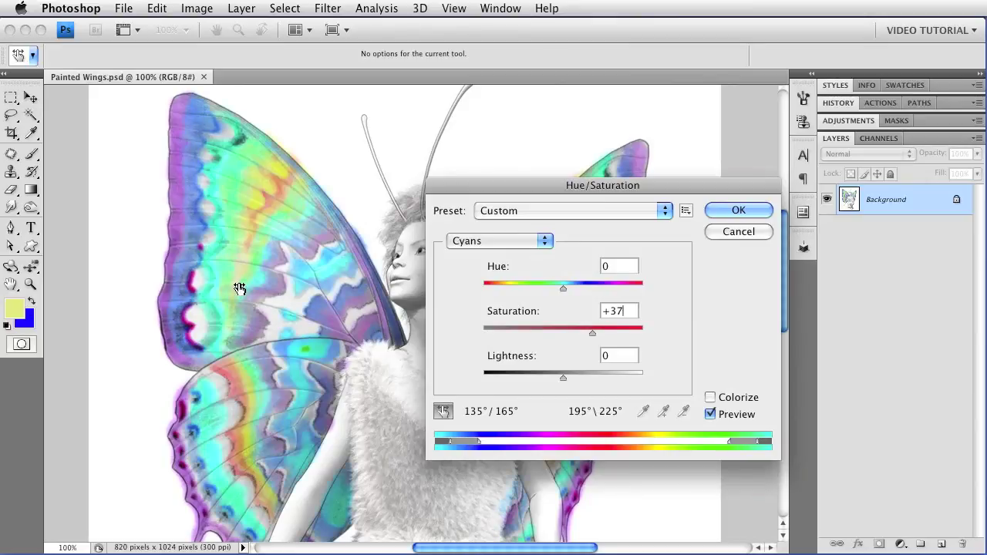
{"action": "key", "text": "super+z"}
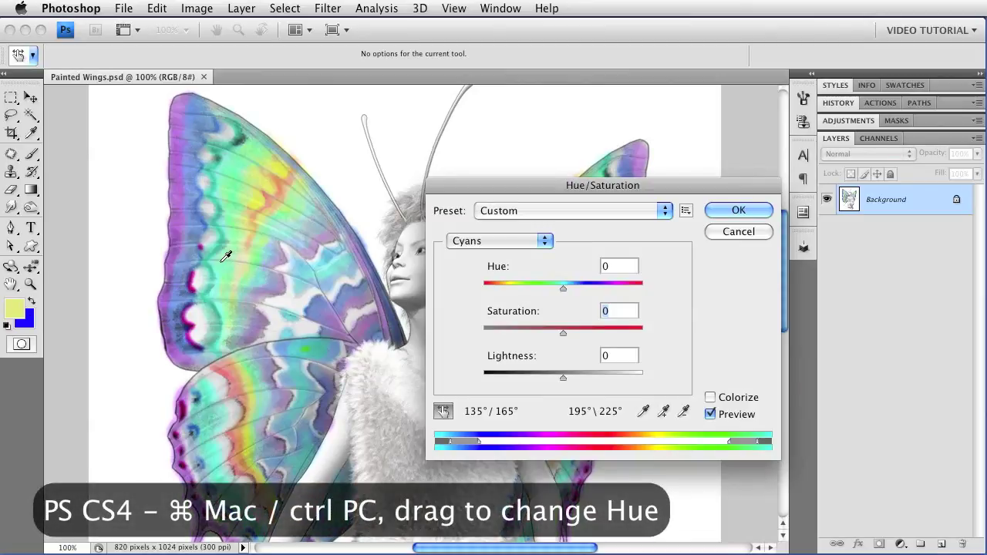
{"action": "left_click_drag", "start_coordinate": [226, 256], "coordinate": [315, 265]}
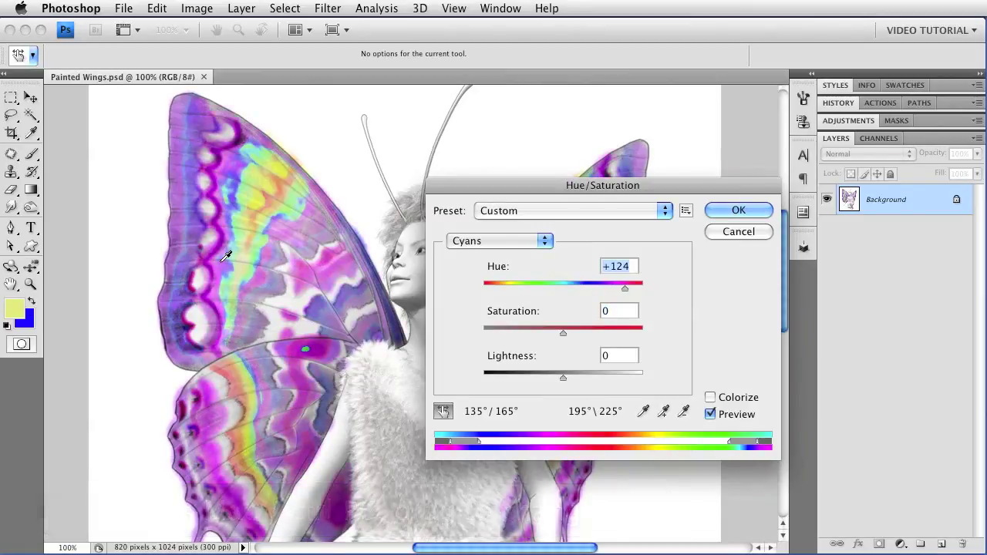
Sample the wing's yellow band with the targeted adjustment tool and narrow Yellows to 36°/45° 90°\94°.
{"action": "left_click", "coordinate": [445, 415]}
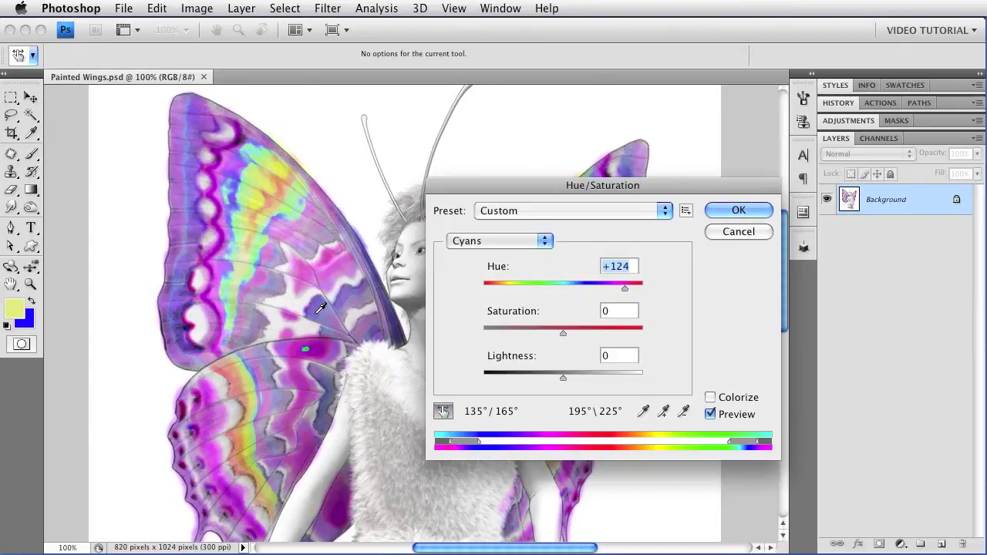
{"action": "left_click", "coordinate": [268, 182]}
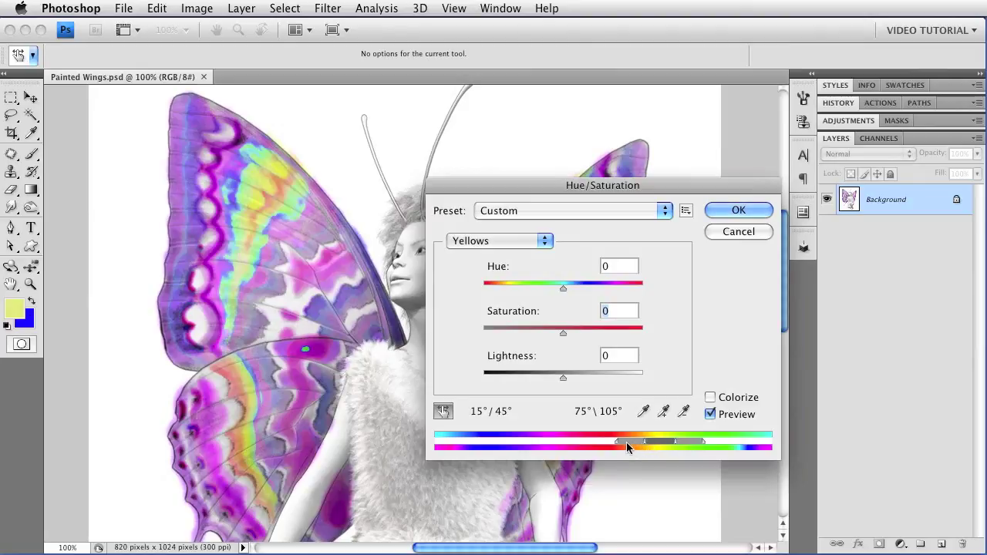
{"action": "left_click_drag", "start_coordinate": [619, 441], "coordinate": [691, 444]}
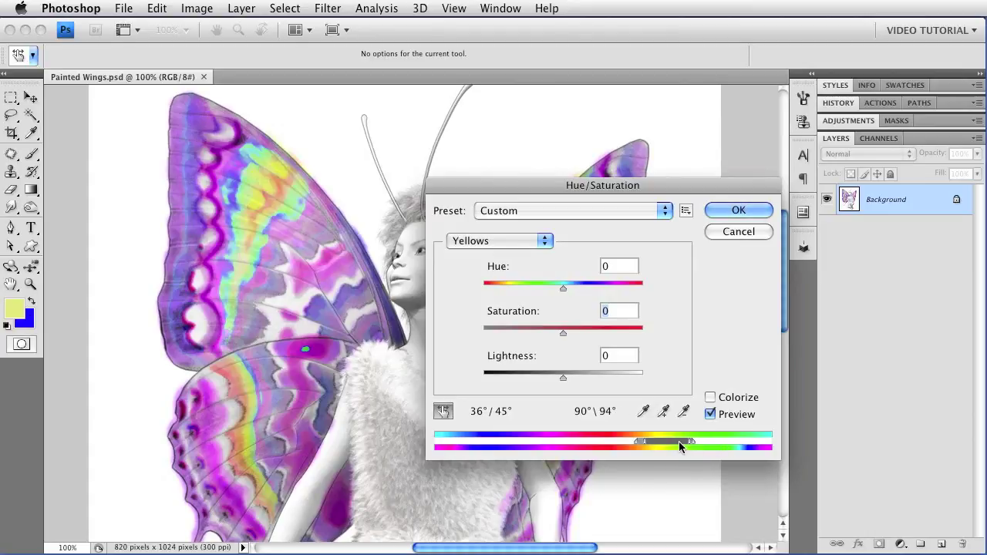